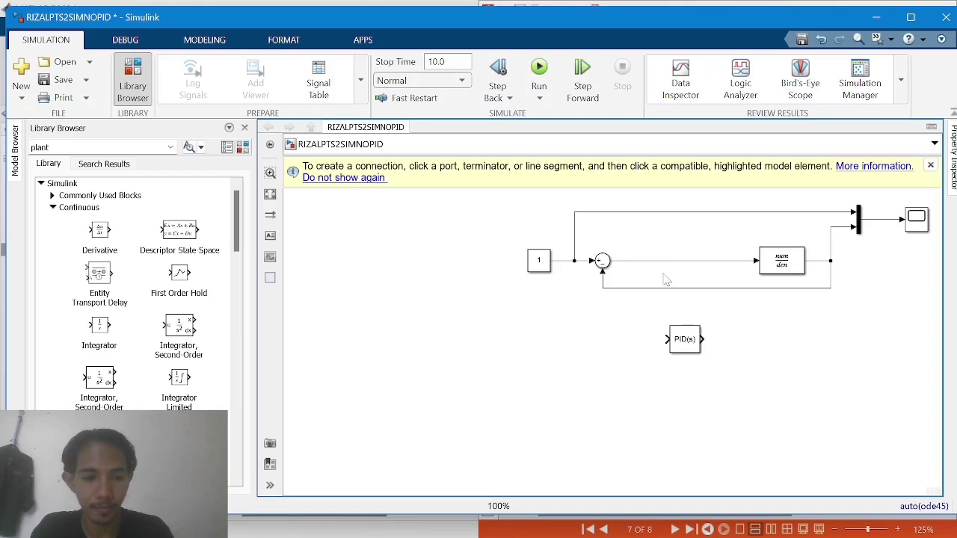
Replace the direct line between the Sum and Transfer Fcn blocks with the PID Controller block and connect its input and output
left_click(680, 261)
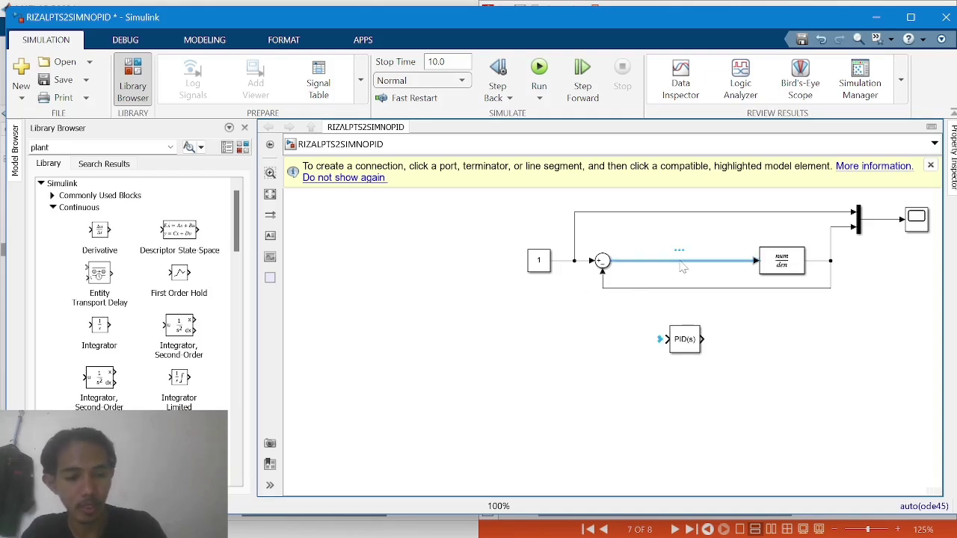
key("Delete")
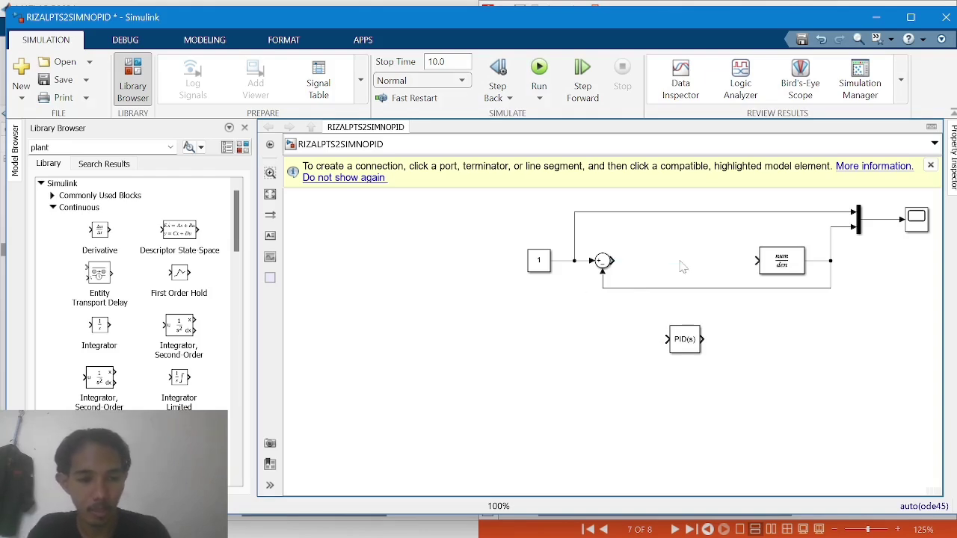
left_click(693, 348)
left_click_drag(694, 348, 681, 267)
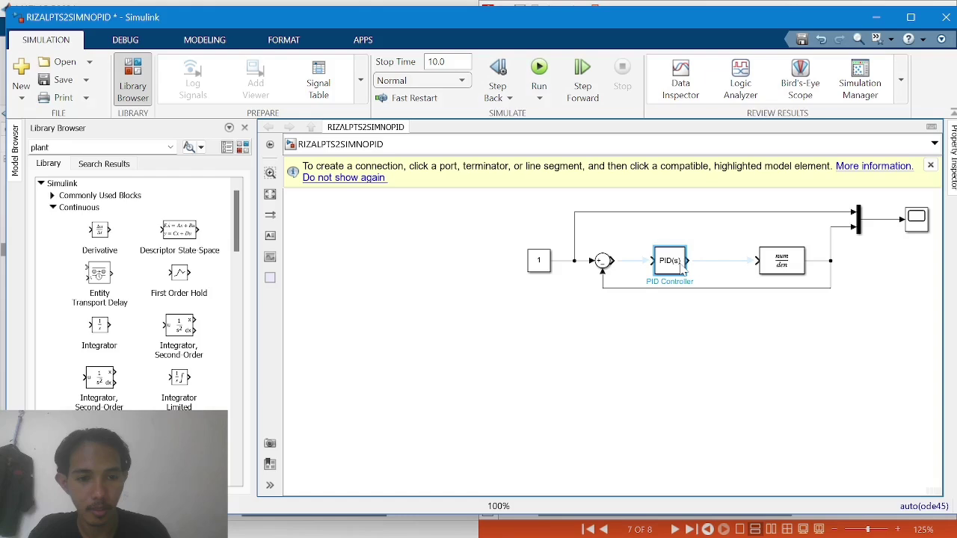
left_click(615, 265)
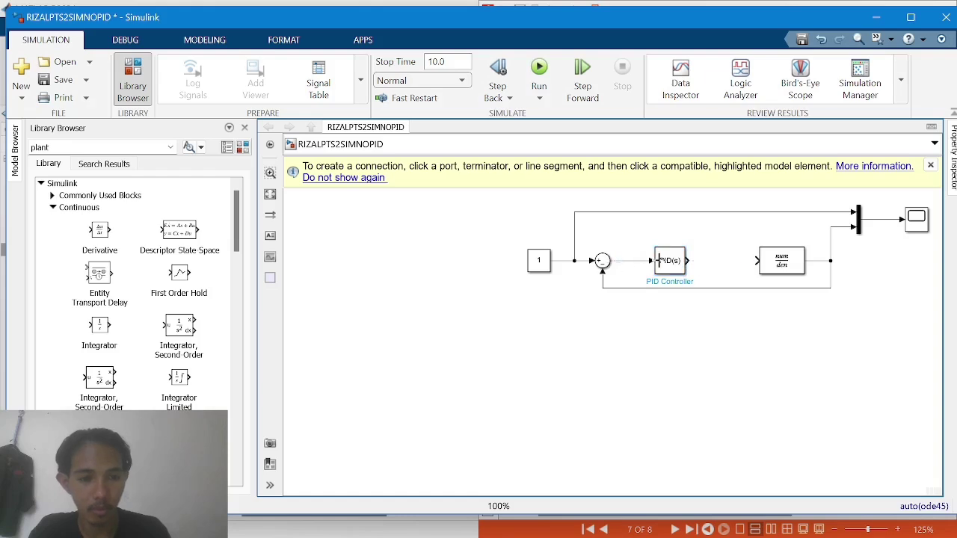
left_click(689, 259)
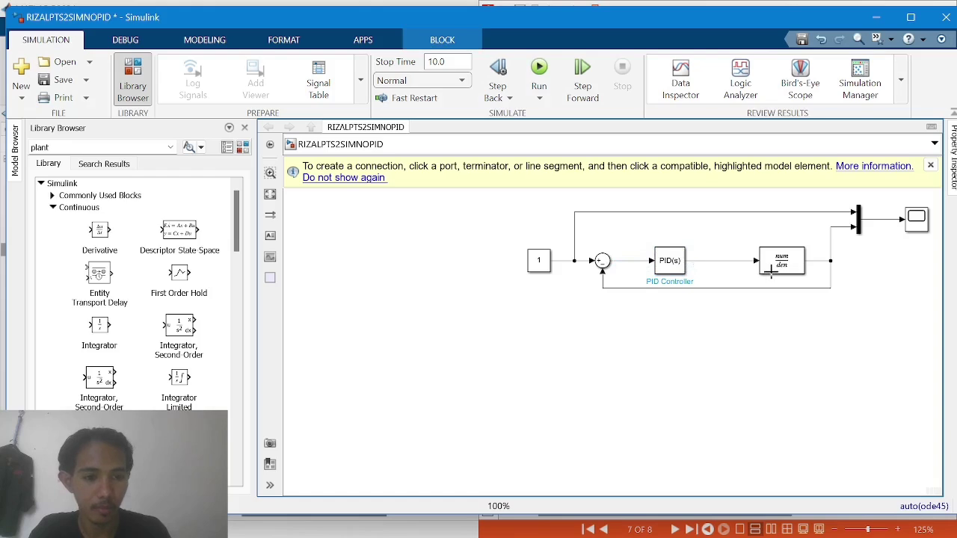
Open the PID Controller block's parameters and set the proportional gain to the variable Kp
left_click(670, 271)
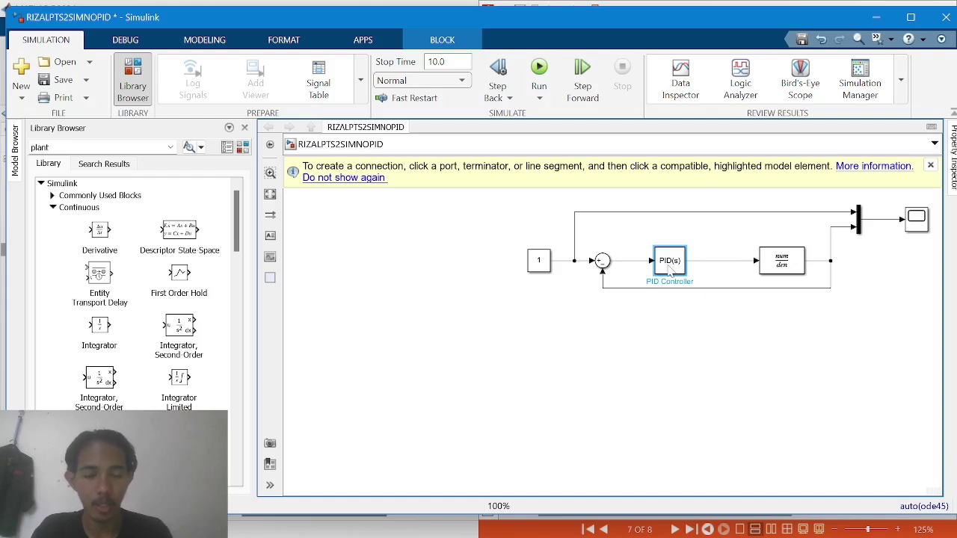
double_click(669, 271)
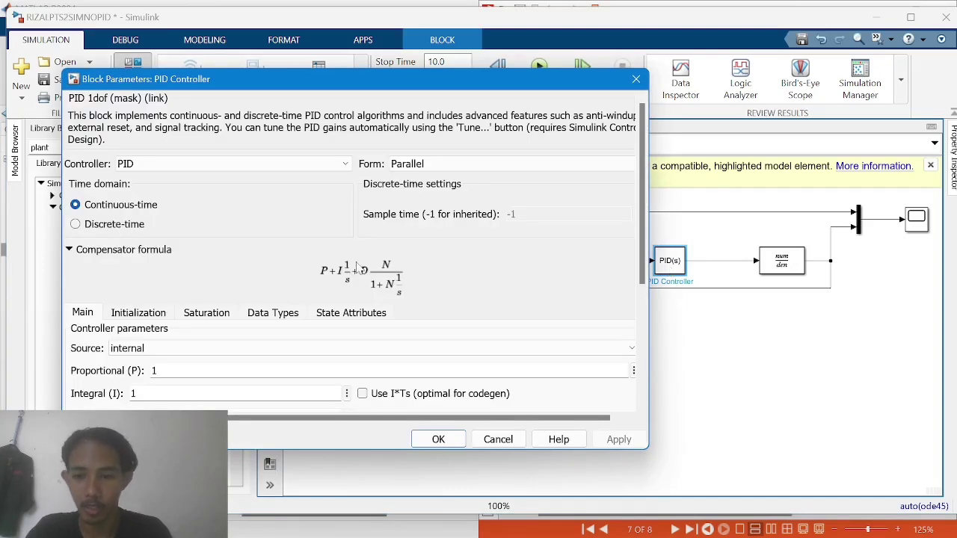
scroll(357, 268, "down", 1)
double_click(155, 312)
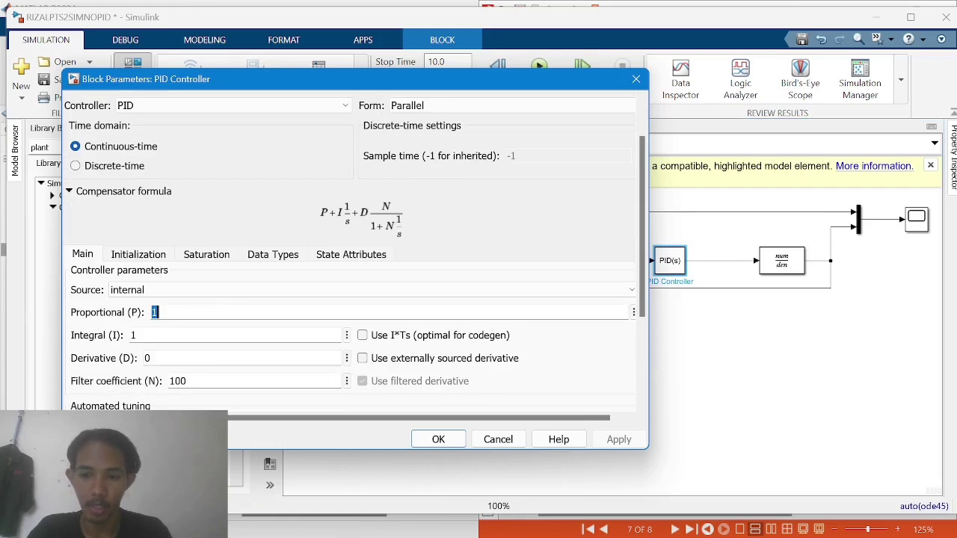
key("BackSpace")
type("Kp")
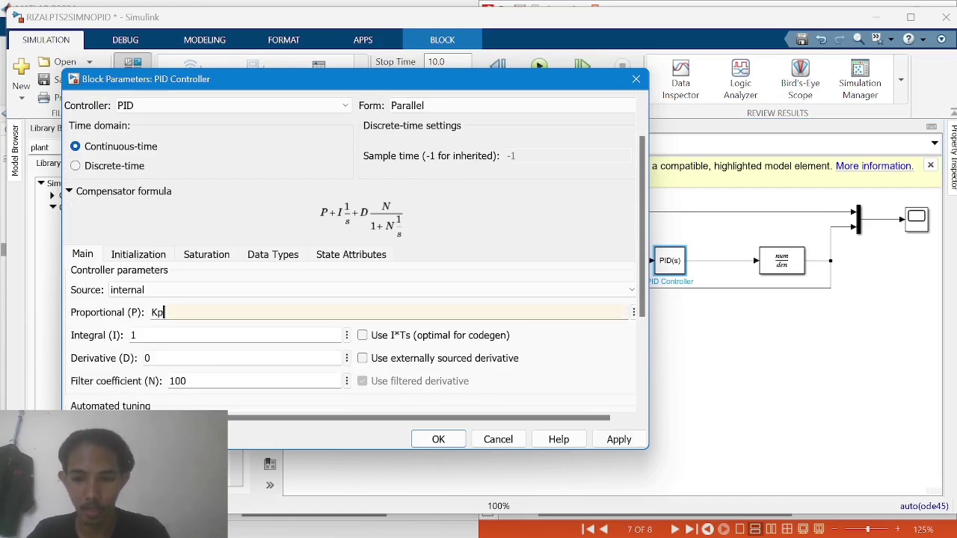
Set the PID Controller's integral gain to Ki and derivative gain to Kd, then apply and close its parameters
key("Tab")
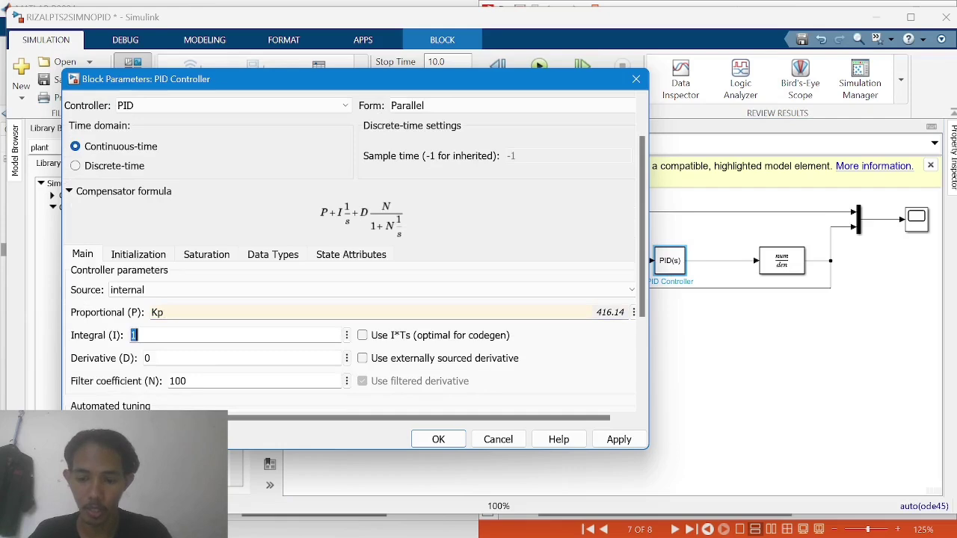
key("BackSpace")
type("Ki")
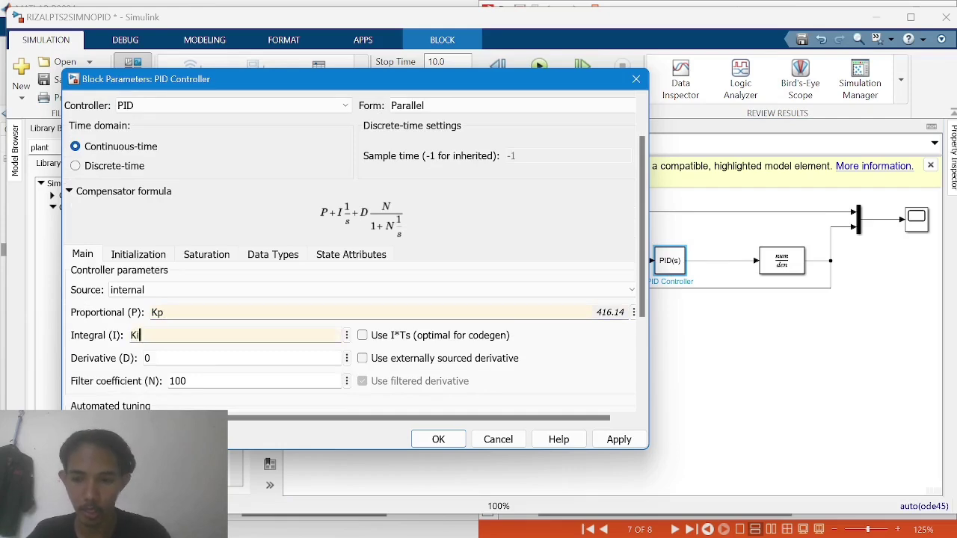
key("Tab")
type("K")
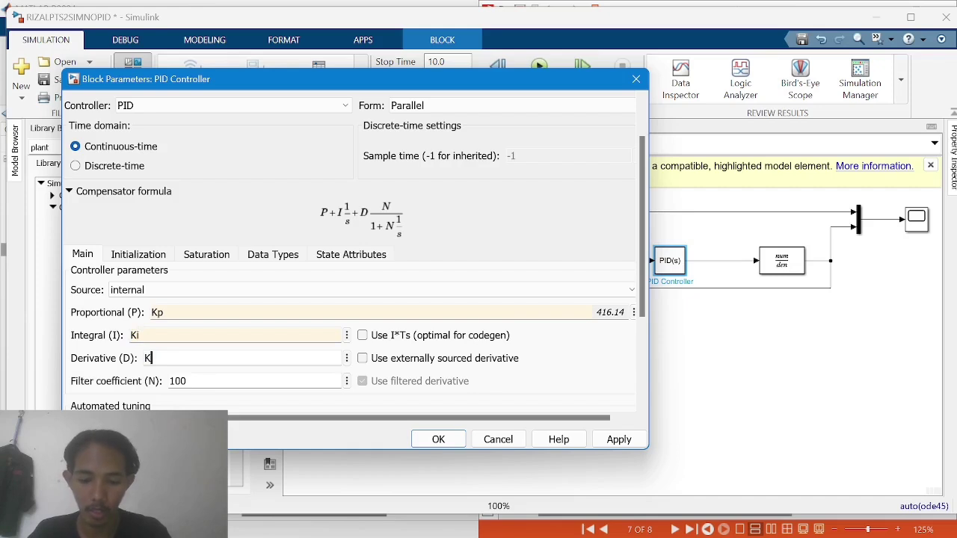
type("d")
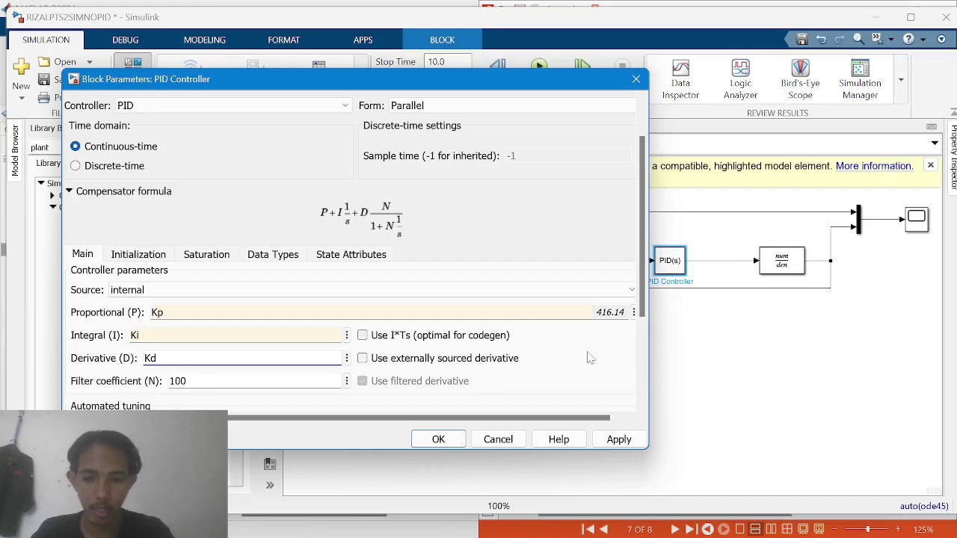
left_click(619, 439)
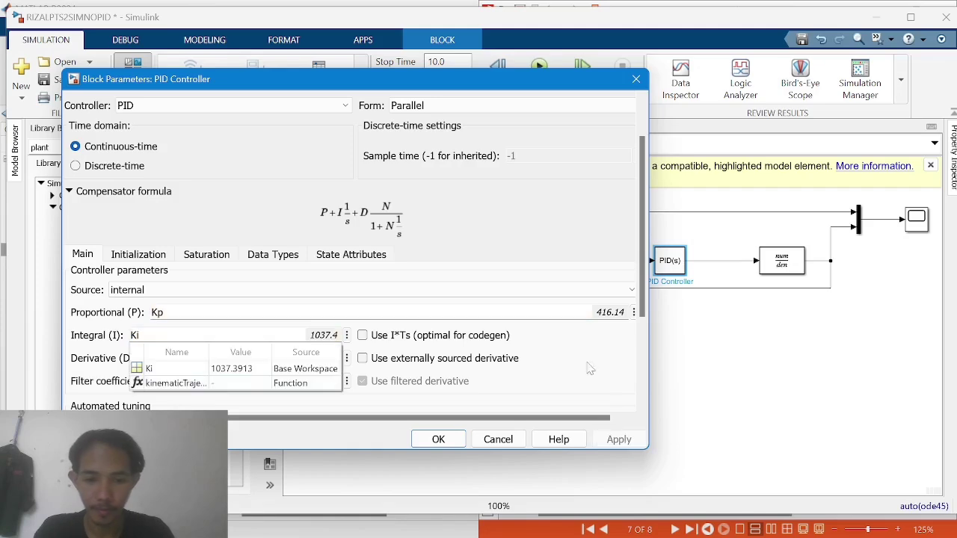
left_click(438, 440)
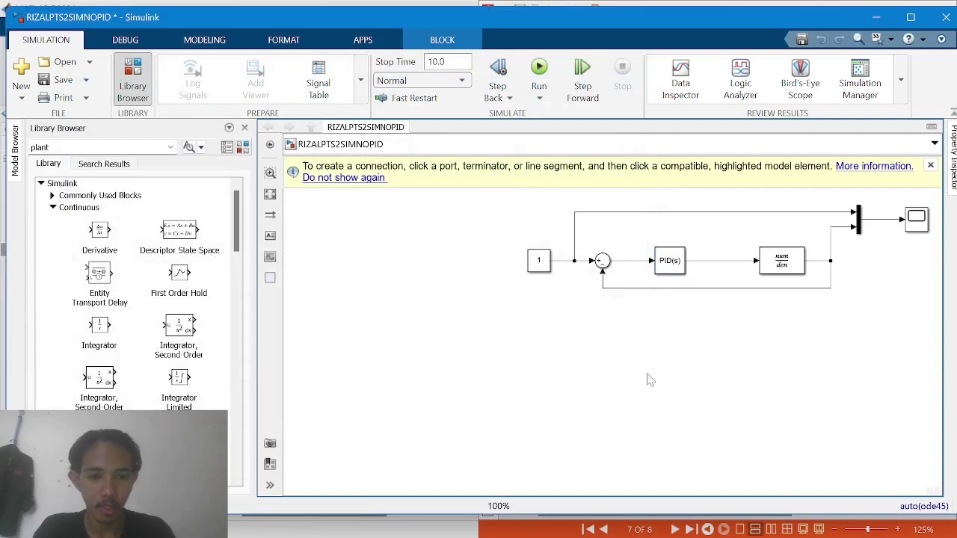
Run the simulation, inspect the PID-controlled response in the Scope, and close the Scope
left_click(539, 67)
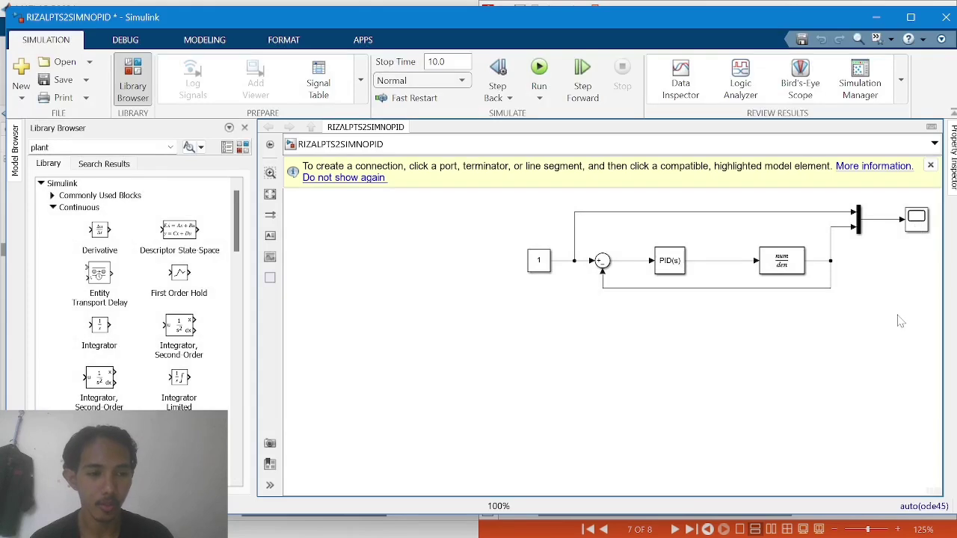
left_click(918, 226)
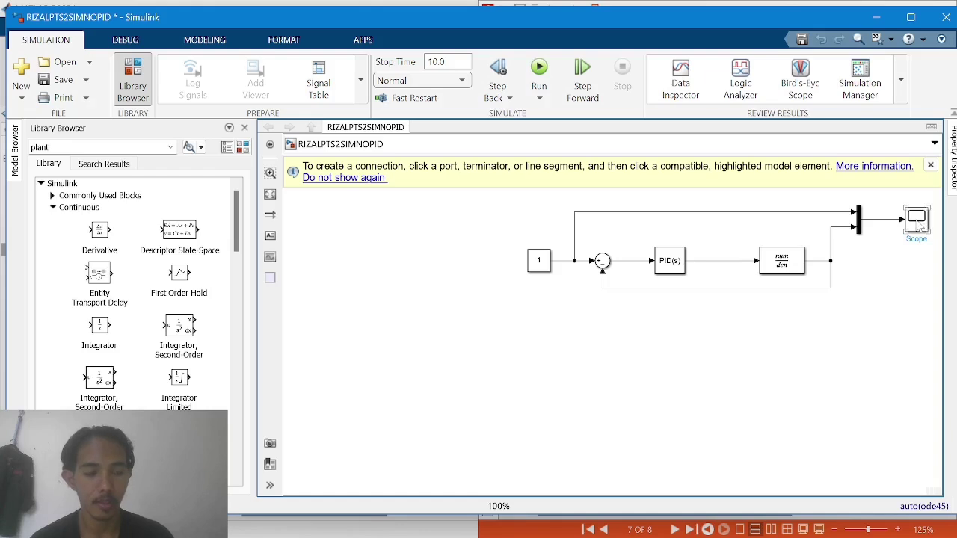
left_click(919, 228)
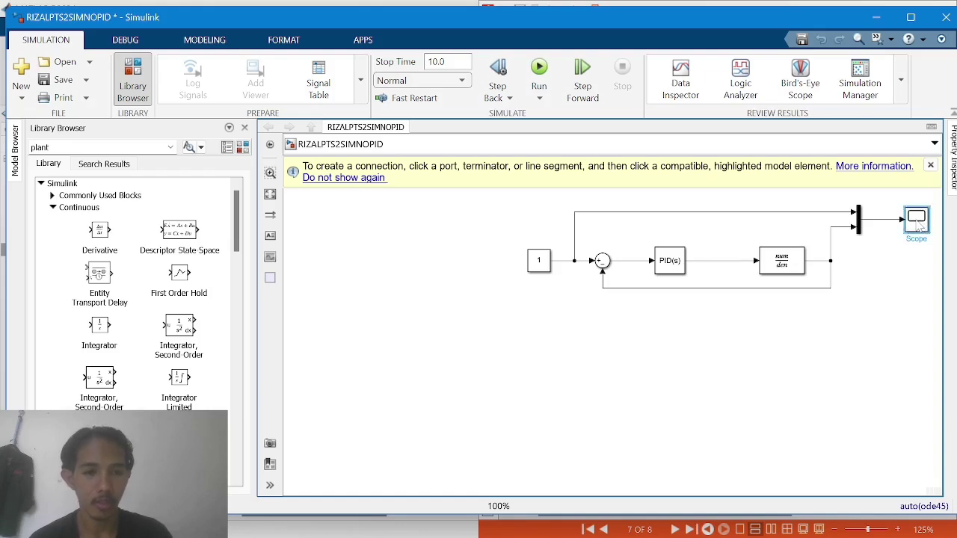
double_click(919, 226)
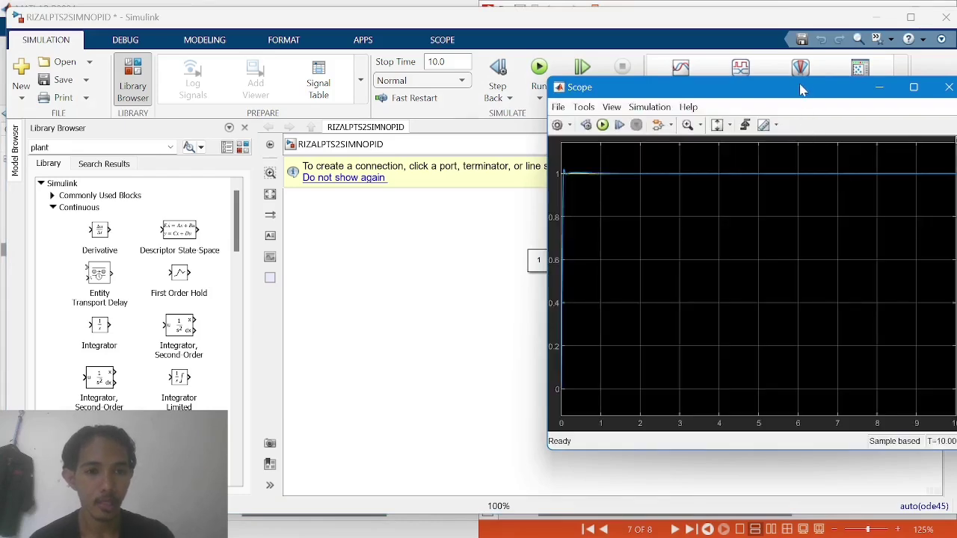
left_click_drag(802, 89, 581, 116)
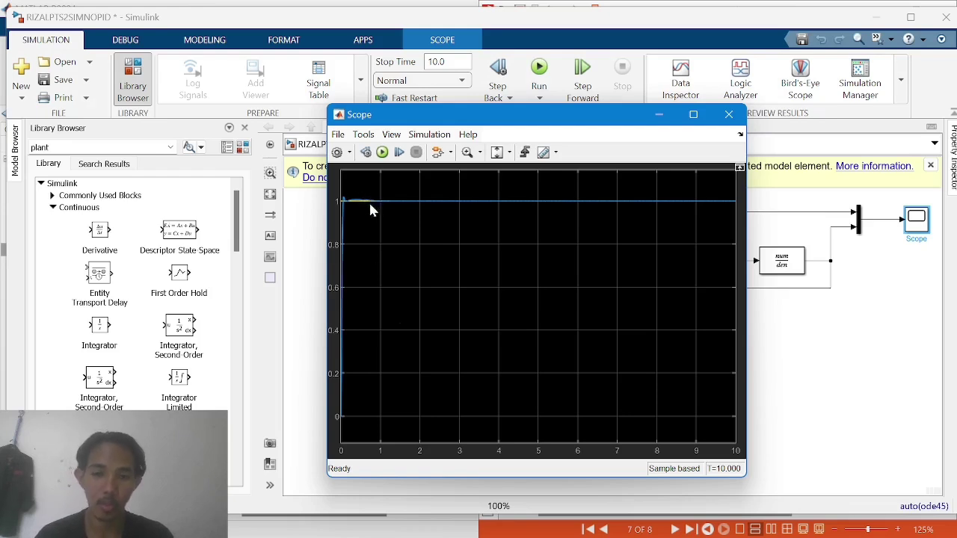
left_click(730, 118)
Switch to MATLAB, bring up the Step Response figure and inspect the final value point of the CL curve
mouse_move(566, 528)
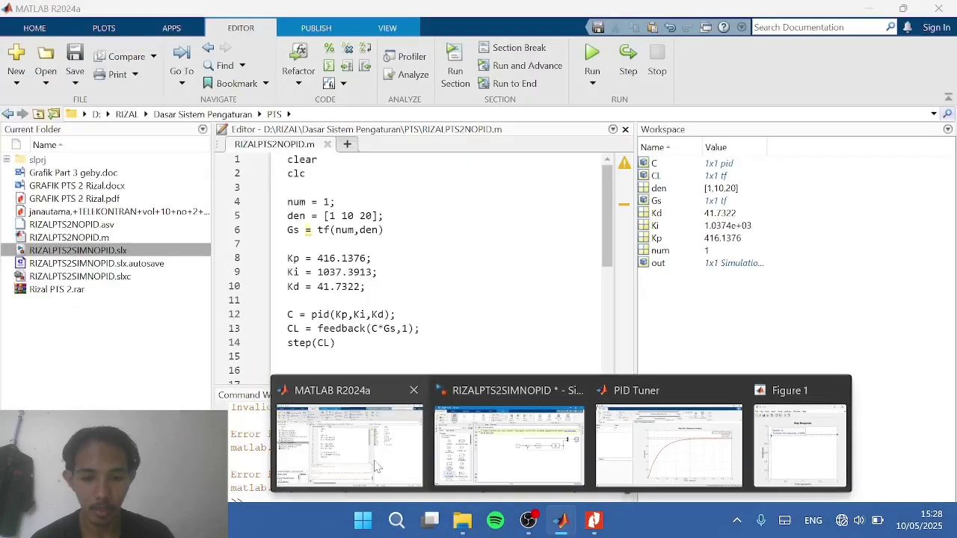
left_click(375, 449)
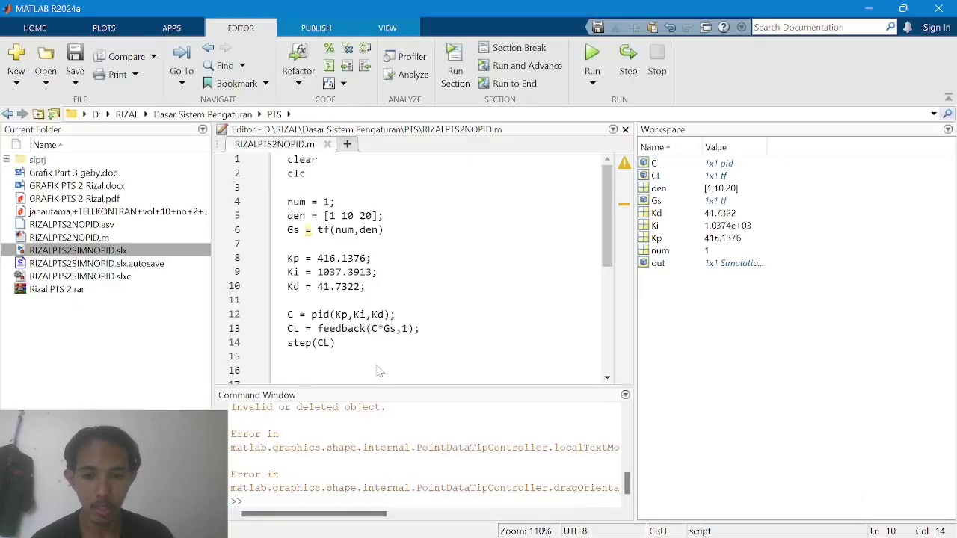
left_click(362, 345)
mouse_move(563, 533)
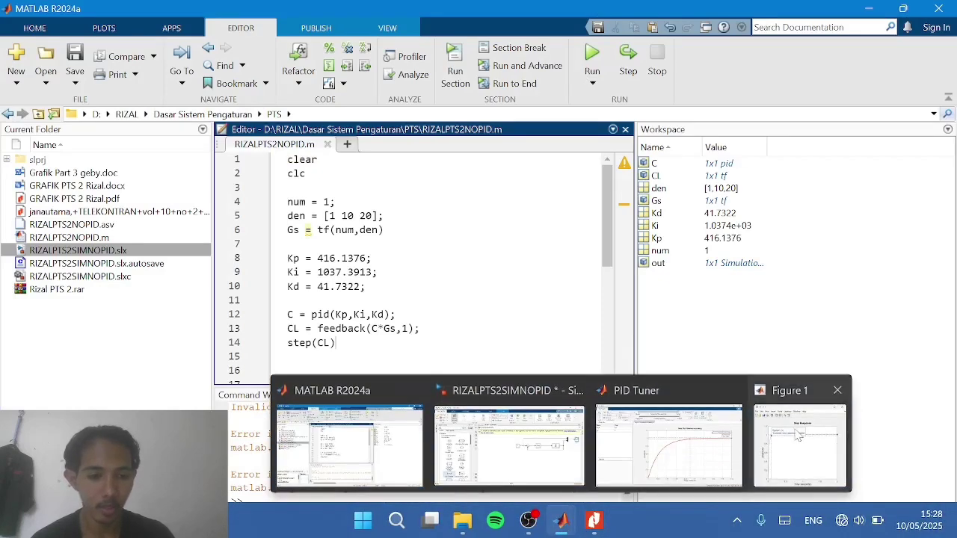
left_click(798, 436)
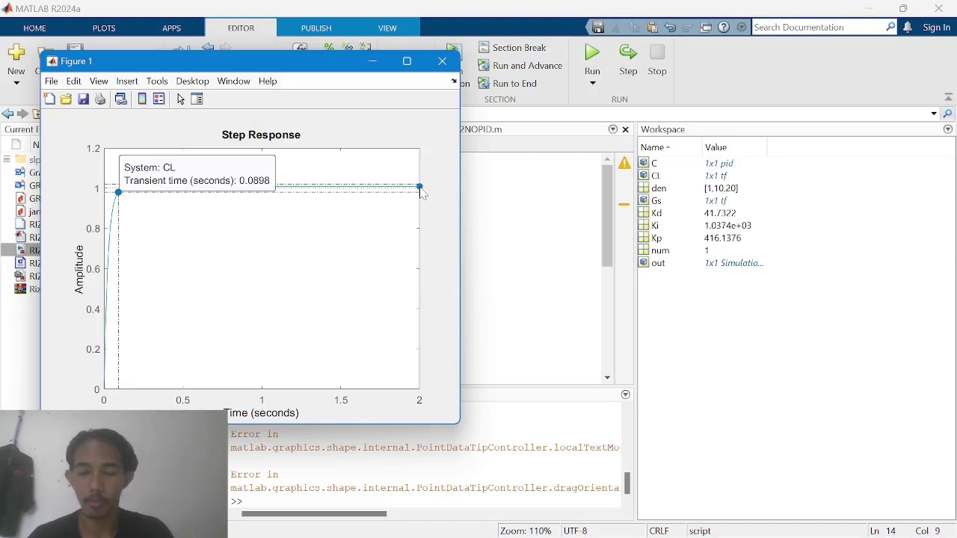
mouse_move(421, 193)
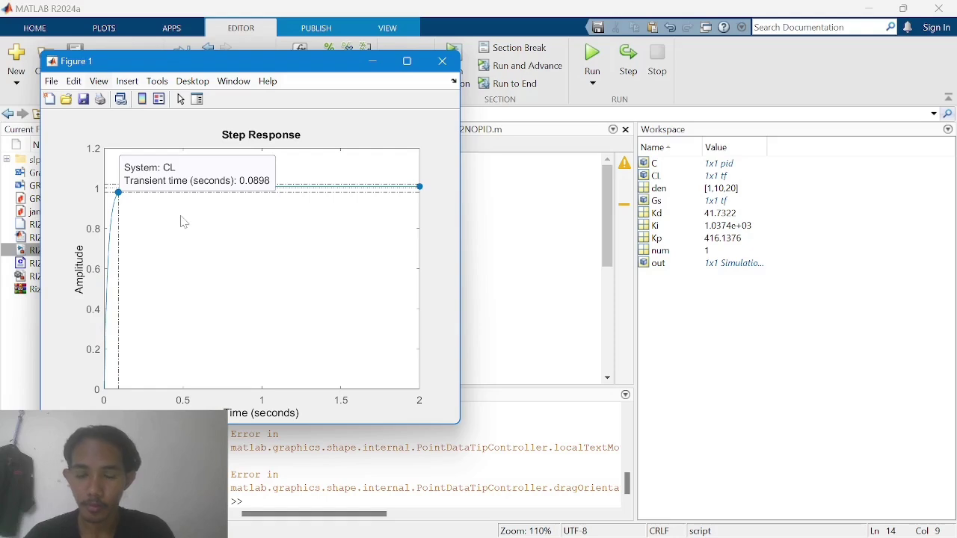
Copy the Step Response figure to the clipboard
key("alt+v")
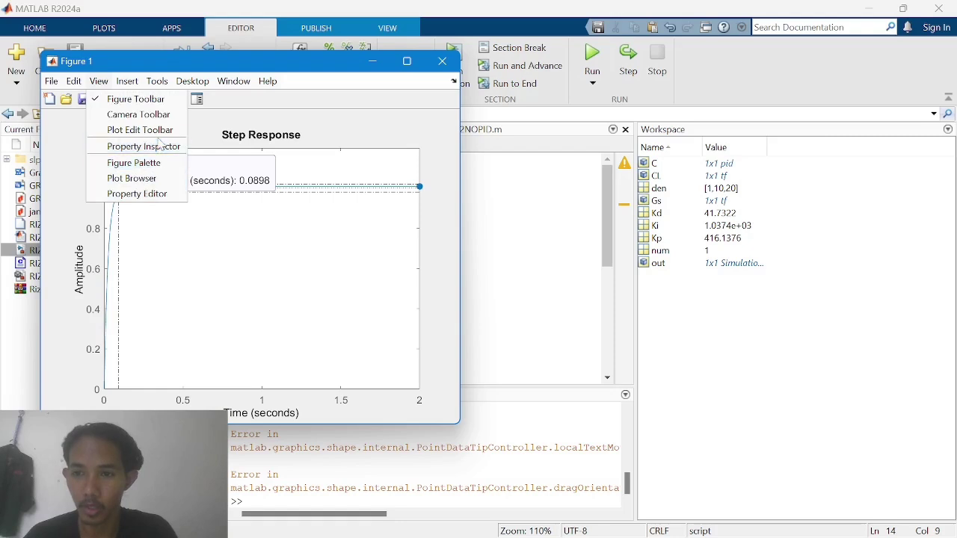
left_click(81, 109)
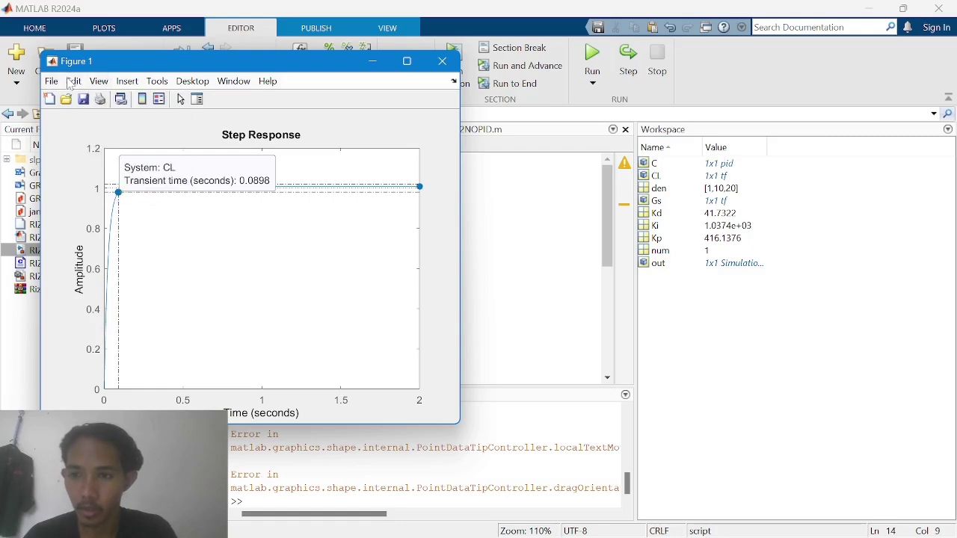
left_click(76, 84)
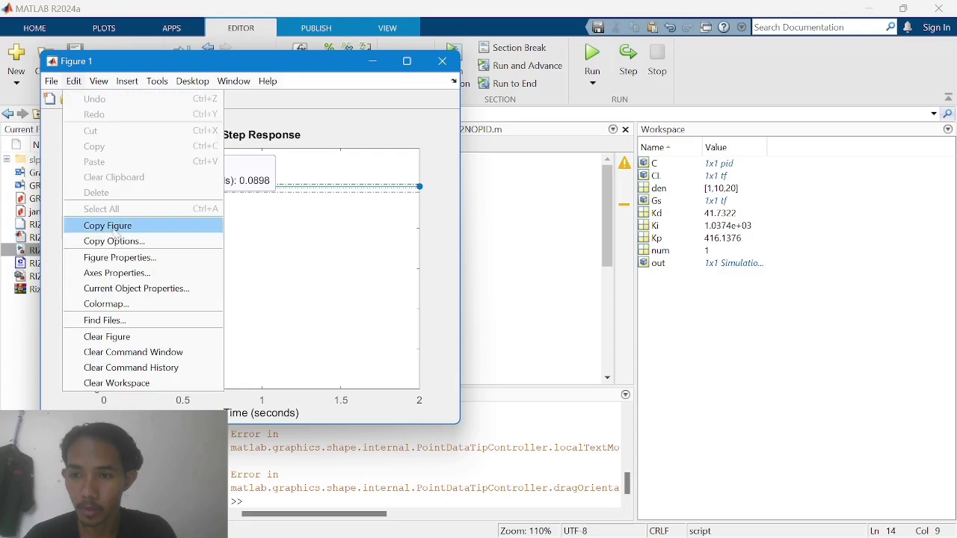
left_click(112, 224)
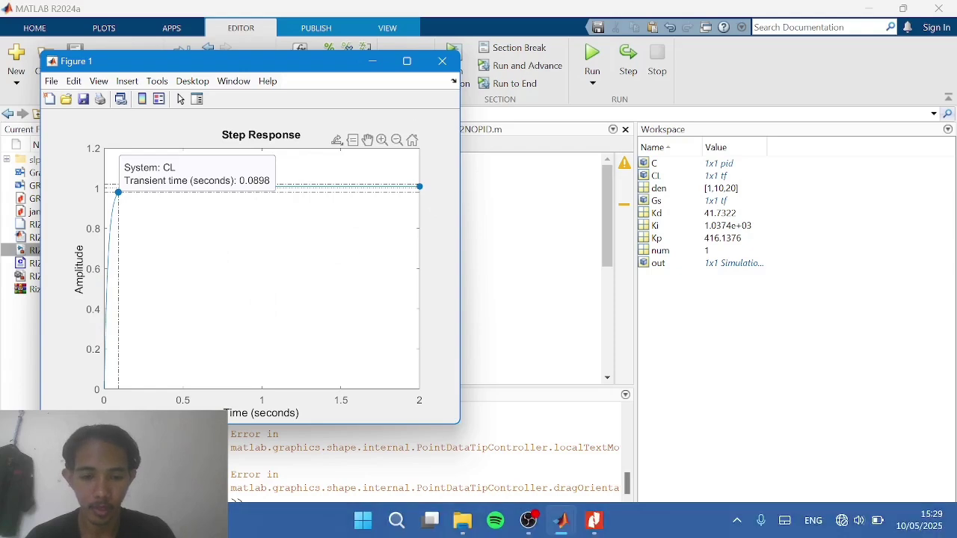
Find and start Word, maximize its window and create a blank document
left_click(398, 533)
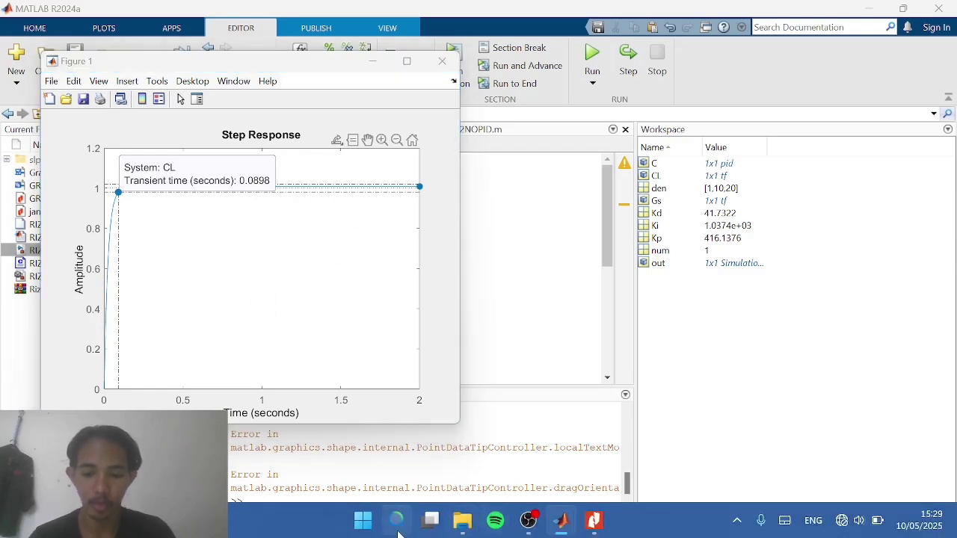
type("word")
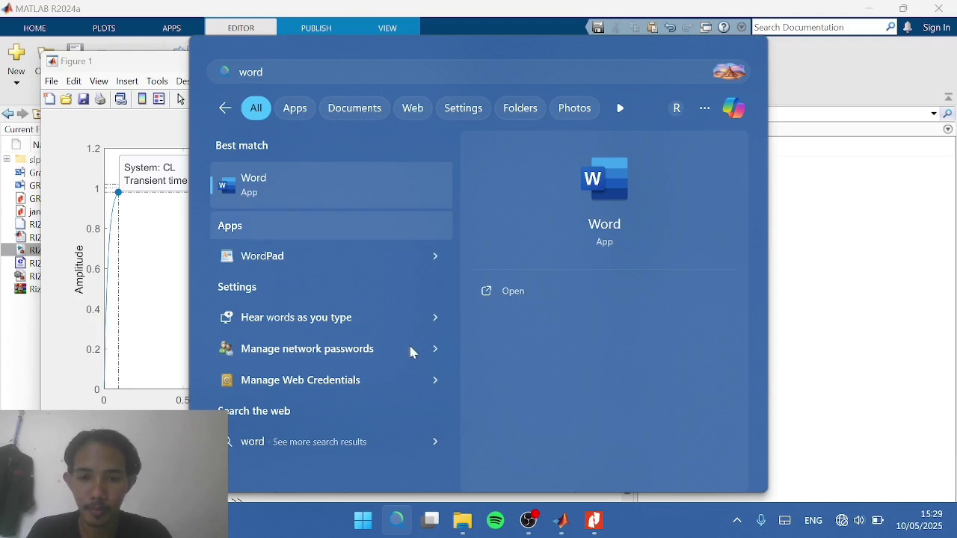
left_click(374, 527)
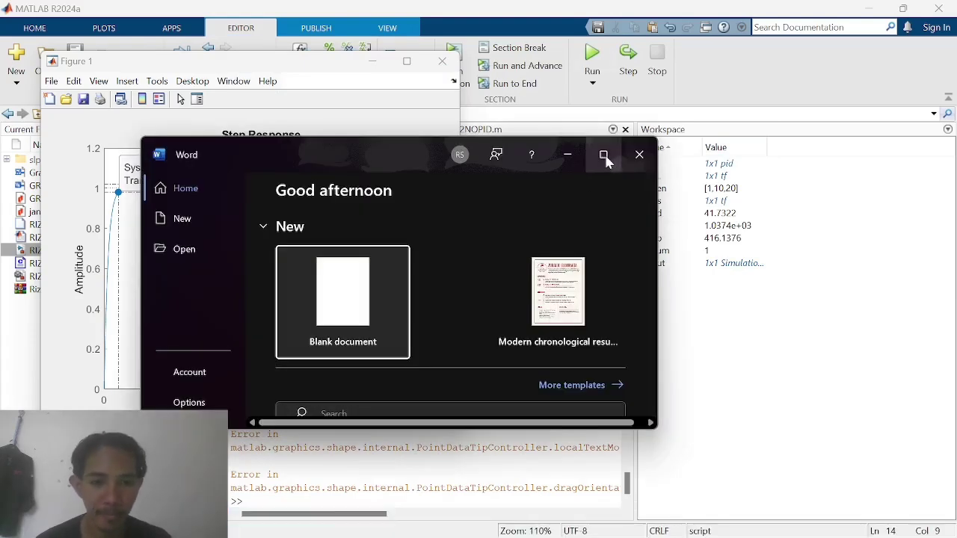
left_click(604, 155)
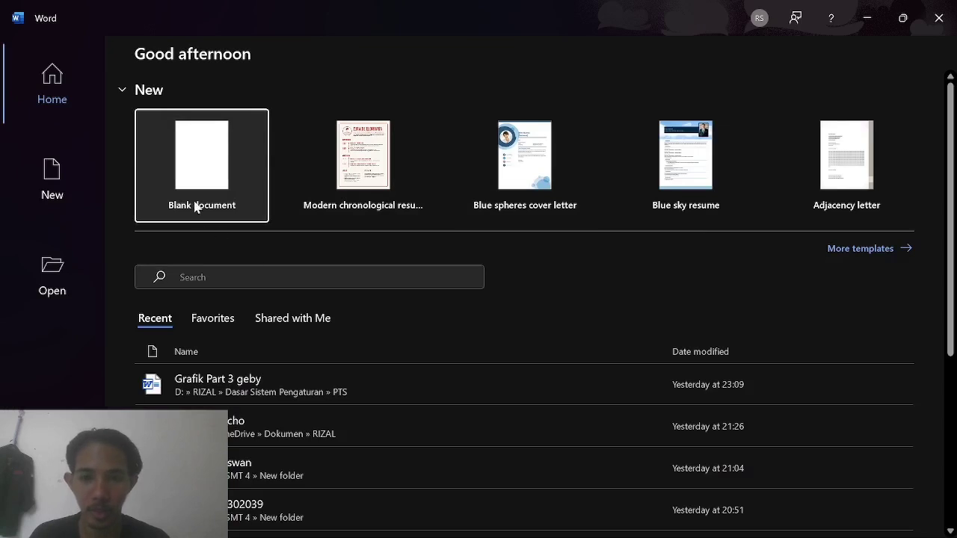
left_click(196, 164)
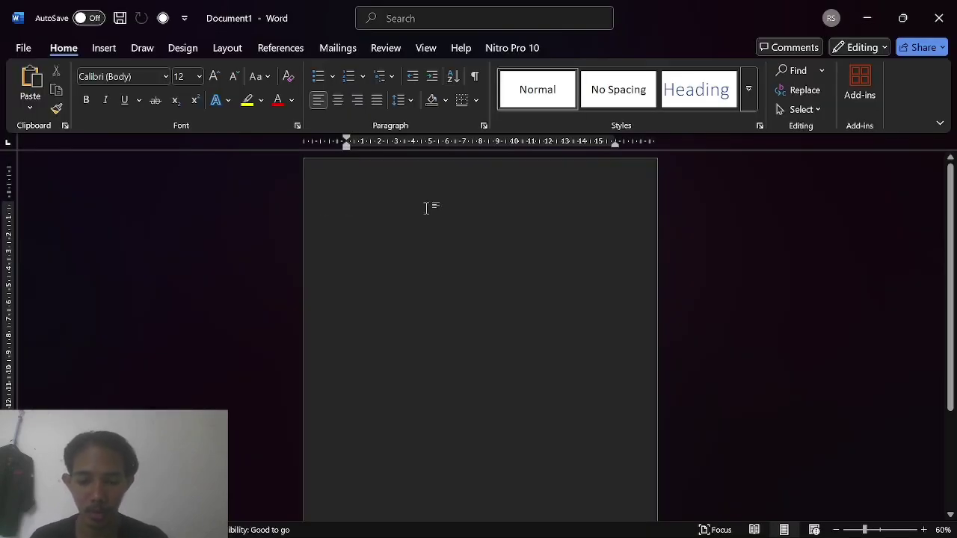
Add the centered heading "GRAFIK MENGGUNAKAN KONTROL PID" and paste the copied step response figure below it
left_click(338, 99)
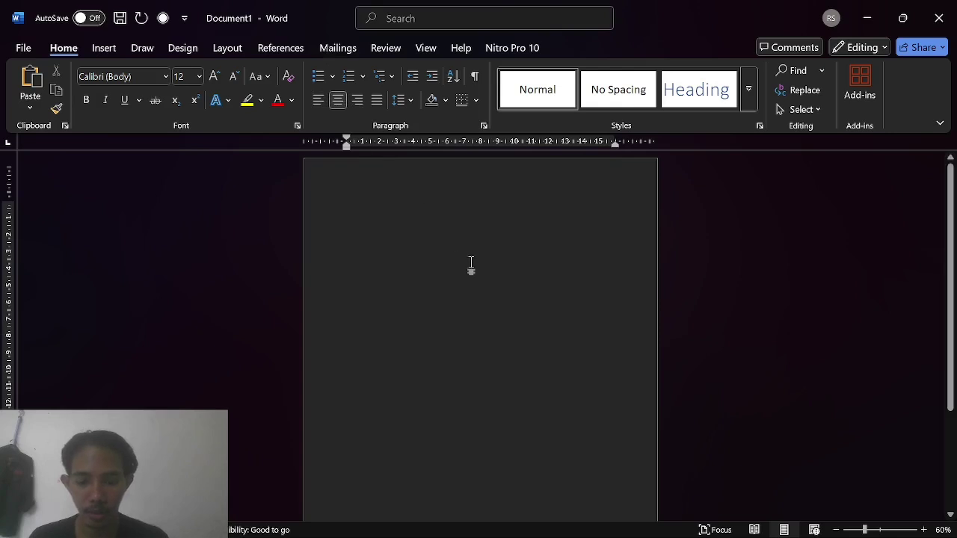
type("GRAFIK ")
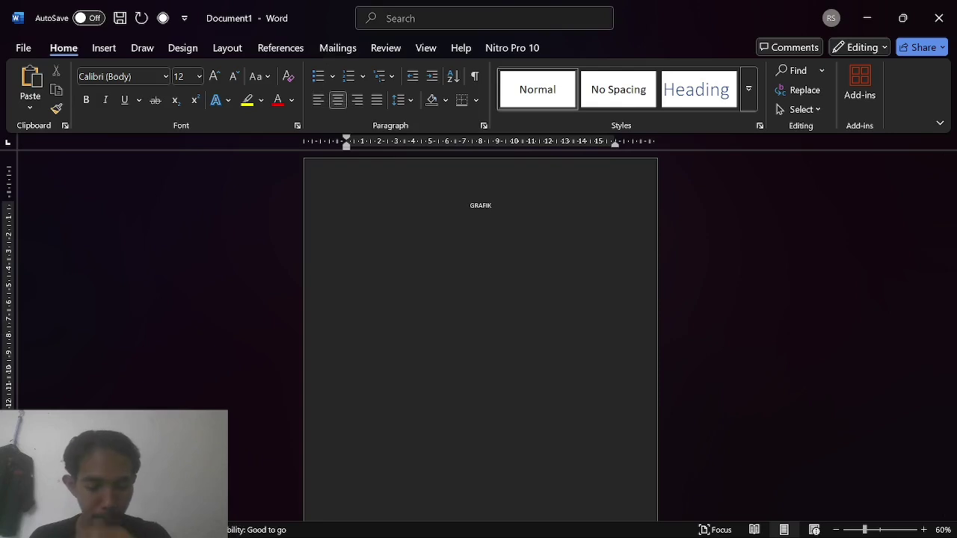
type("MENGGUNAKAN KONTROL PID")
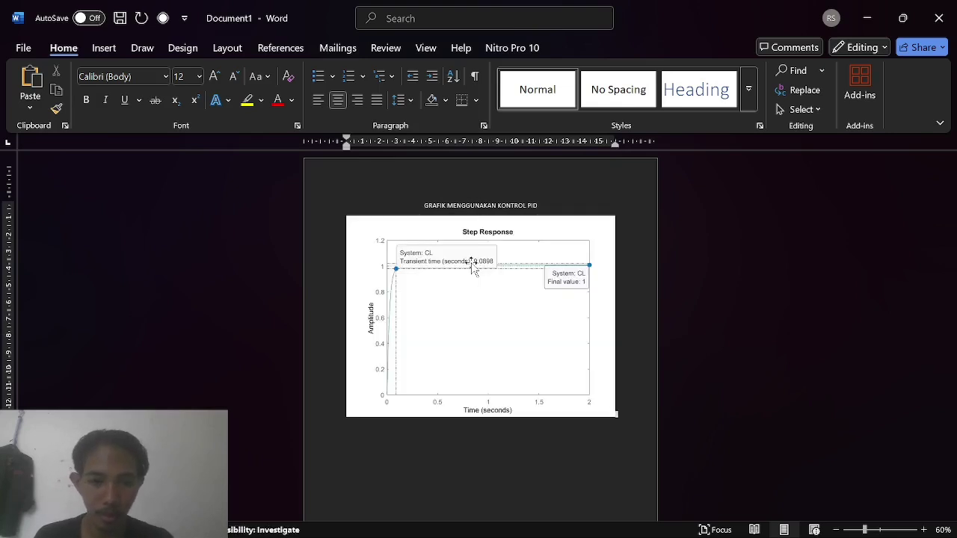
scroll(472, 269, "down", 1)
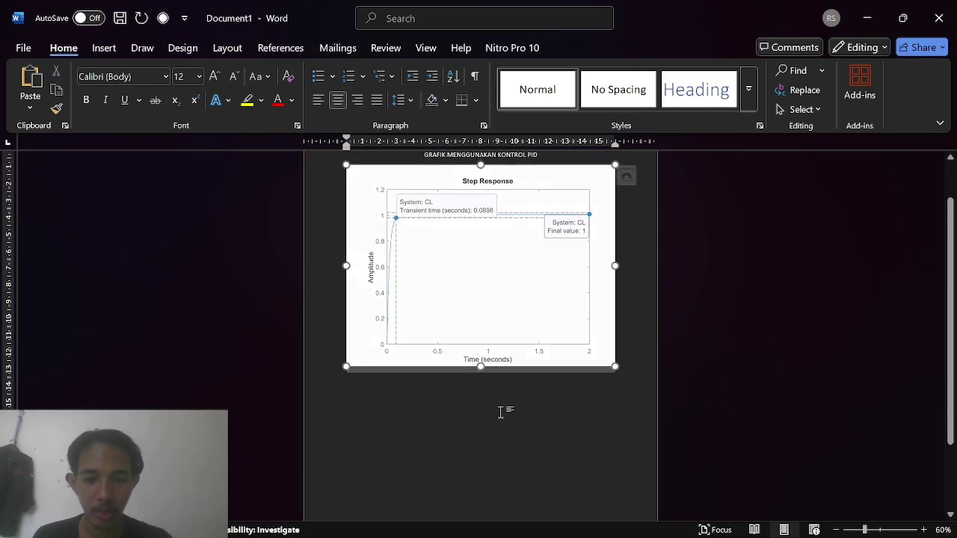
scroll(501, 412, "up", 1)
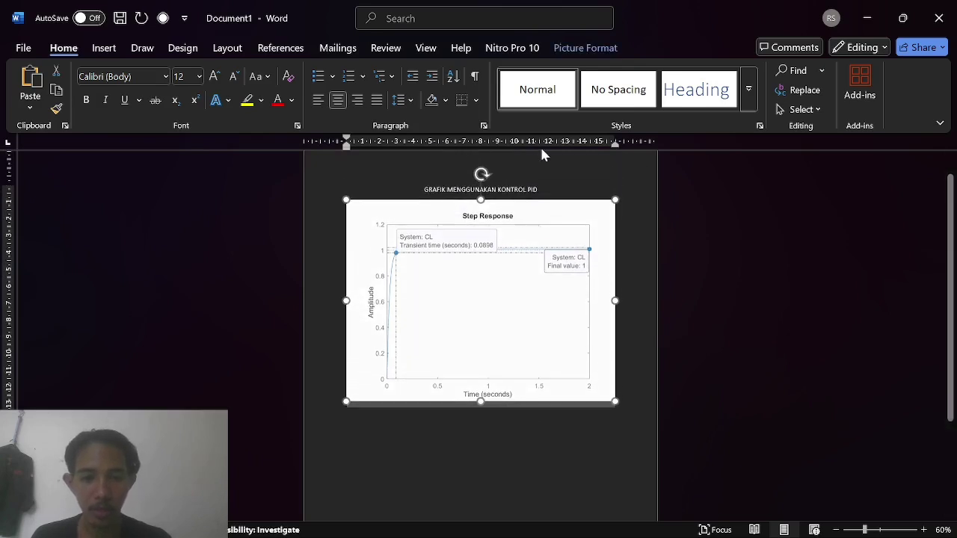
key("shift+Left")
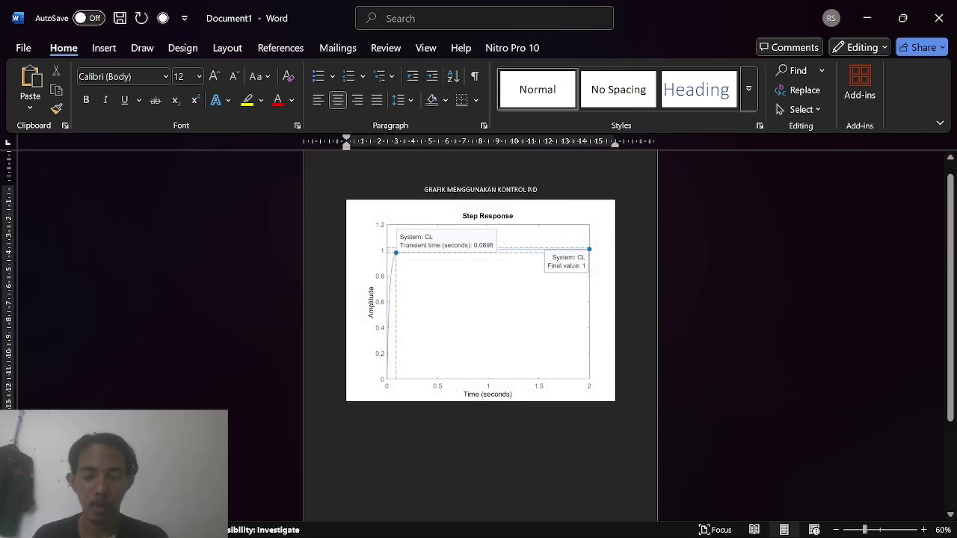